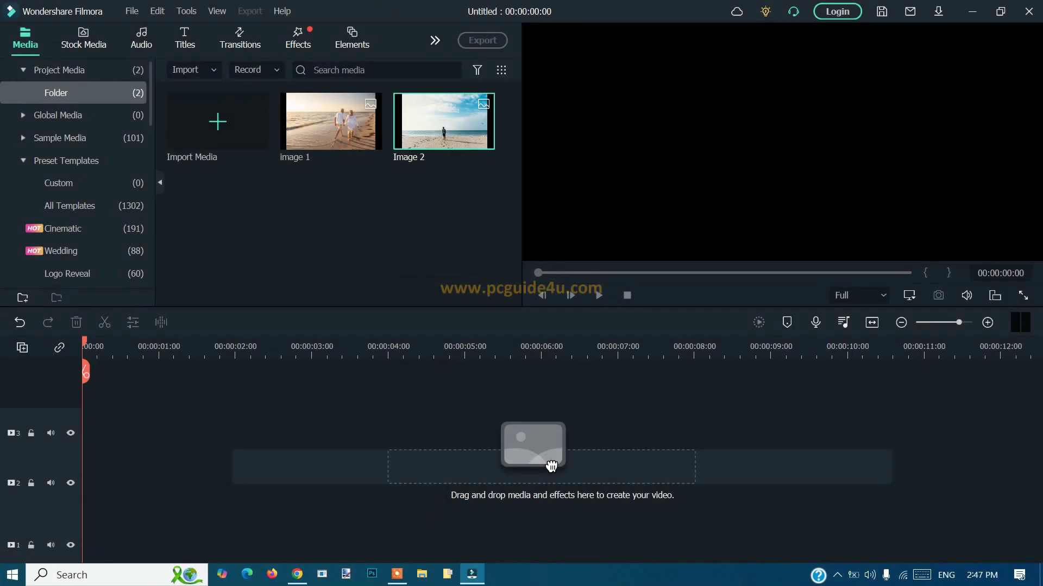
# - Check Filmora's version information, then select and deselect the two imported beach photos
pyautogui.click(281, 11)
pyautogui.click(314, 361)
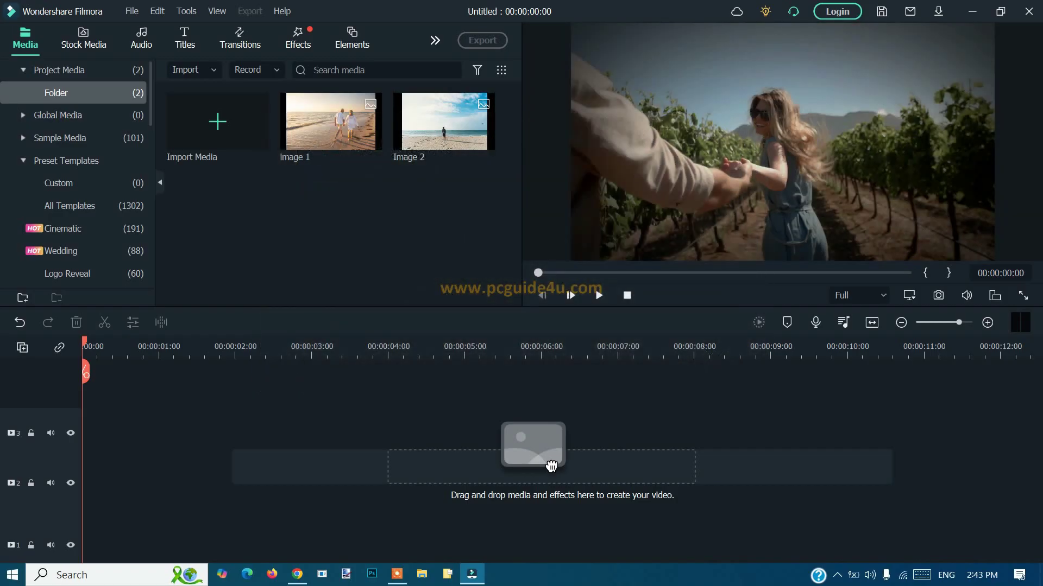
pyautogui.moveTo(319, 205); pyautogui.dragTo(414, 144)
pyautogui.click(429, 215)
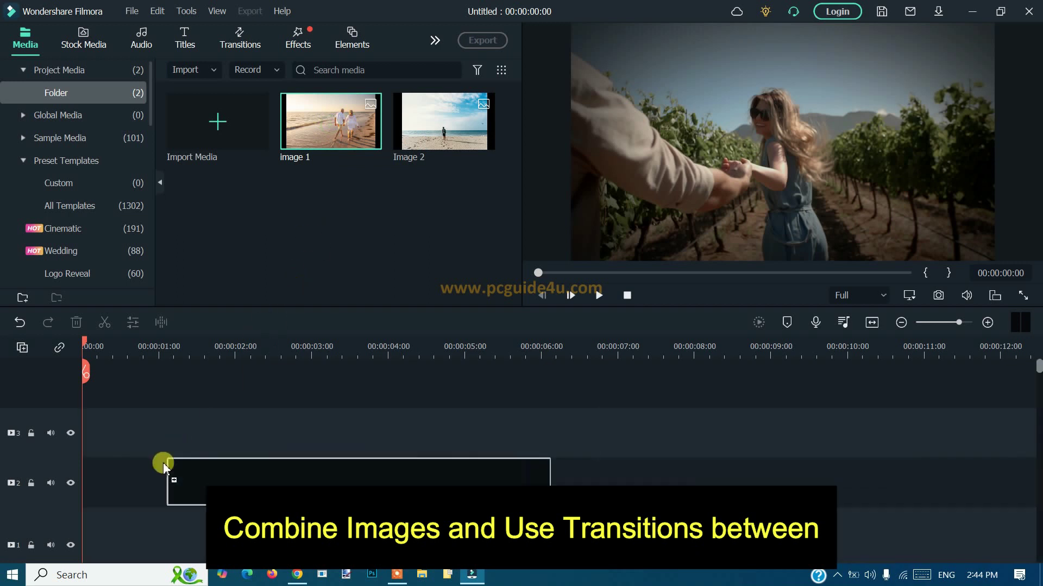
# - Place the couple photo at 00:00 on track 2, with the lone-walker photo after it
pyautogui.moveTo(332, 139); pyautogui.dragTo(133, 494)
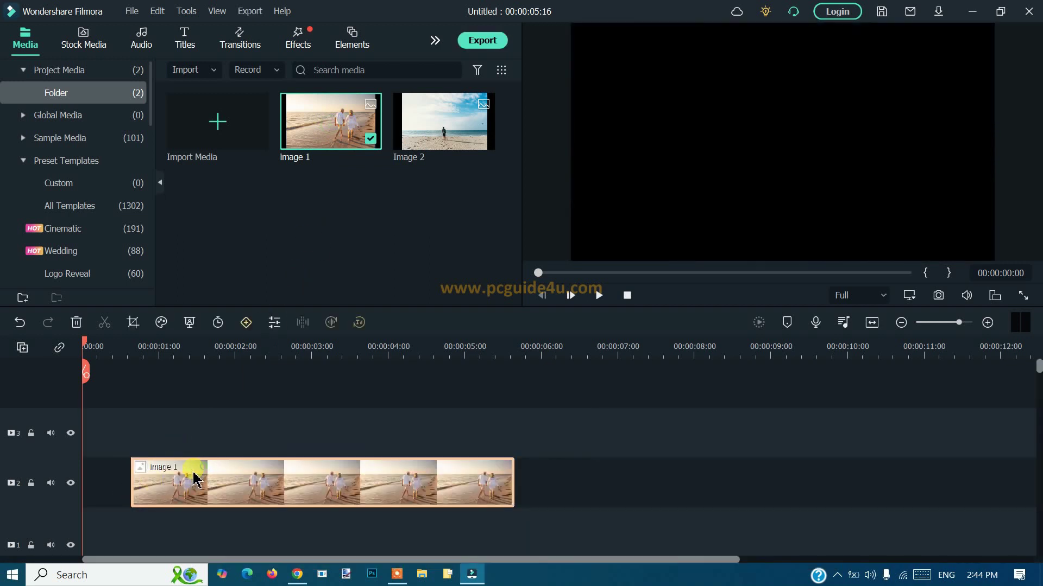
pyautogui.moveTo(193, 477); pyautogui.dragTo(144, 478)
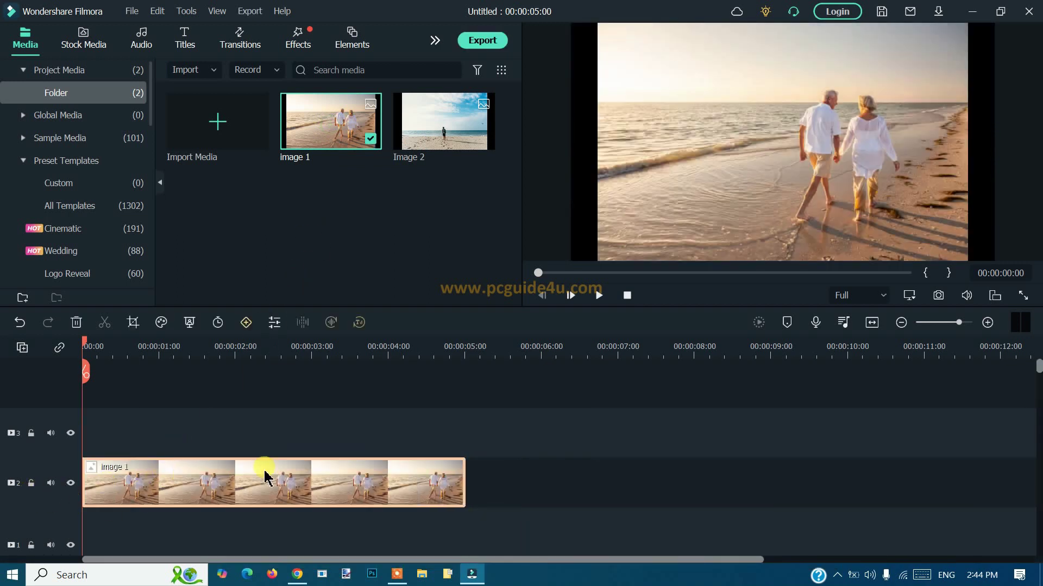
pyautogui.moveTo(444, 122)
pyautogui.moveTo(441, 126)
pyautogui.mouseDown()
pyautogui.moveTo(510, 481)
pyautogui.moveTo(500, 475)
pyautogui.mouseUp()
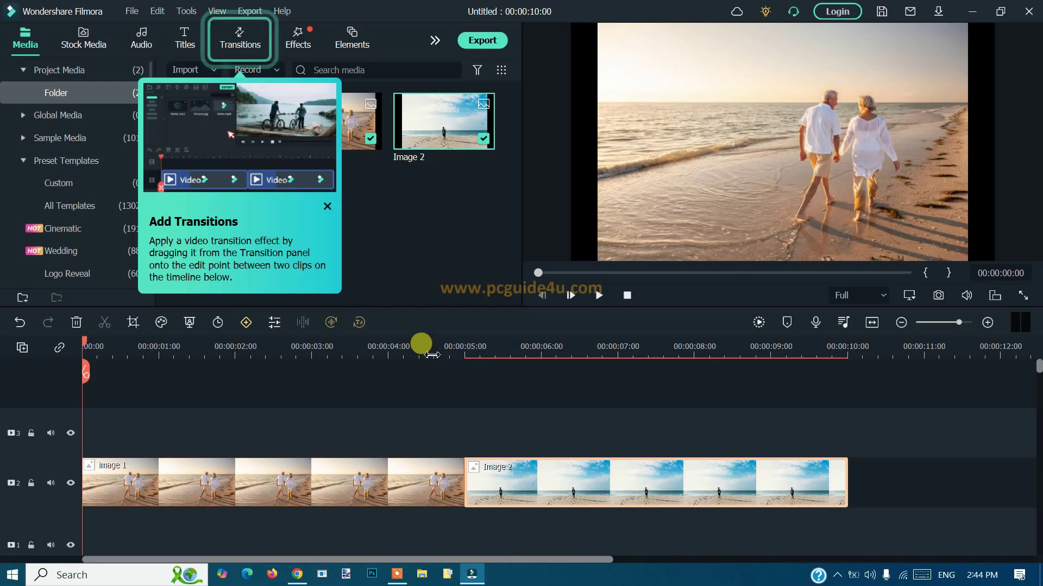
pyautogui.click(327, 206)
# - Preview the timeline from about four seconds, then pause
pyautogui.click(424, 348)
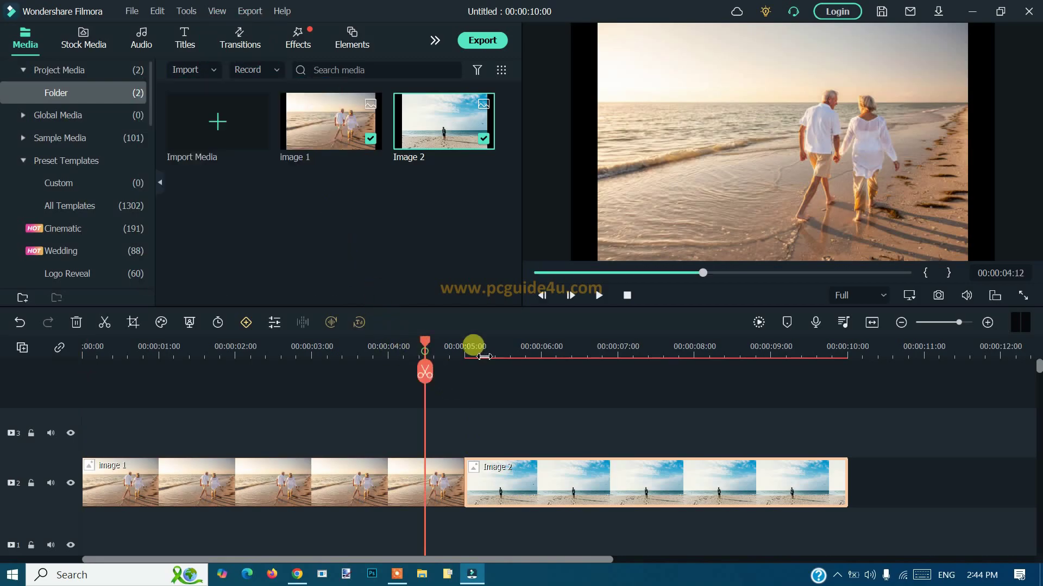
pyautogui.click(599, 295)
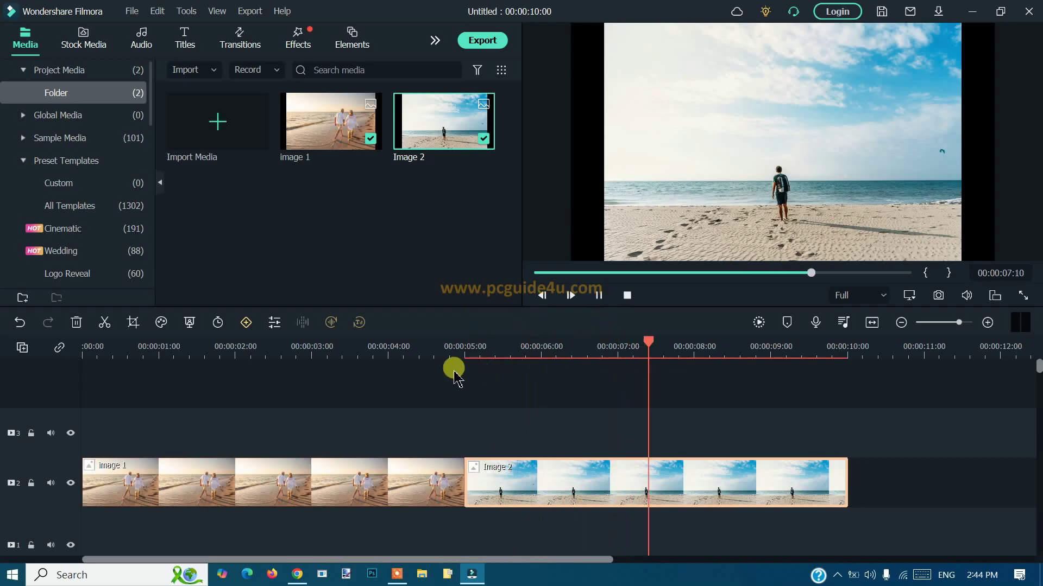
pyautogui.click(444, 349)
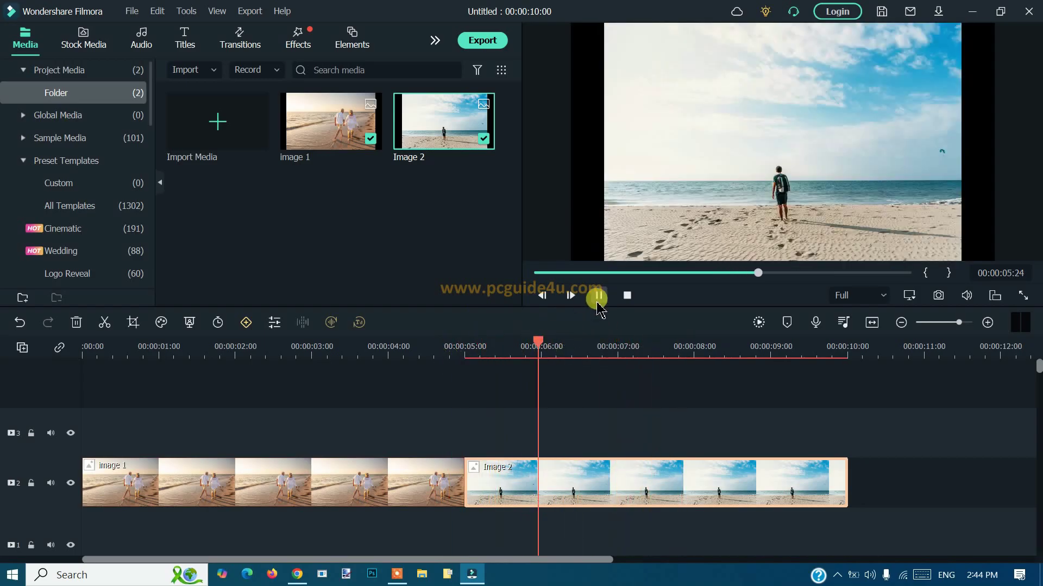
pyautogui.click(598, 296)
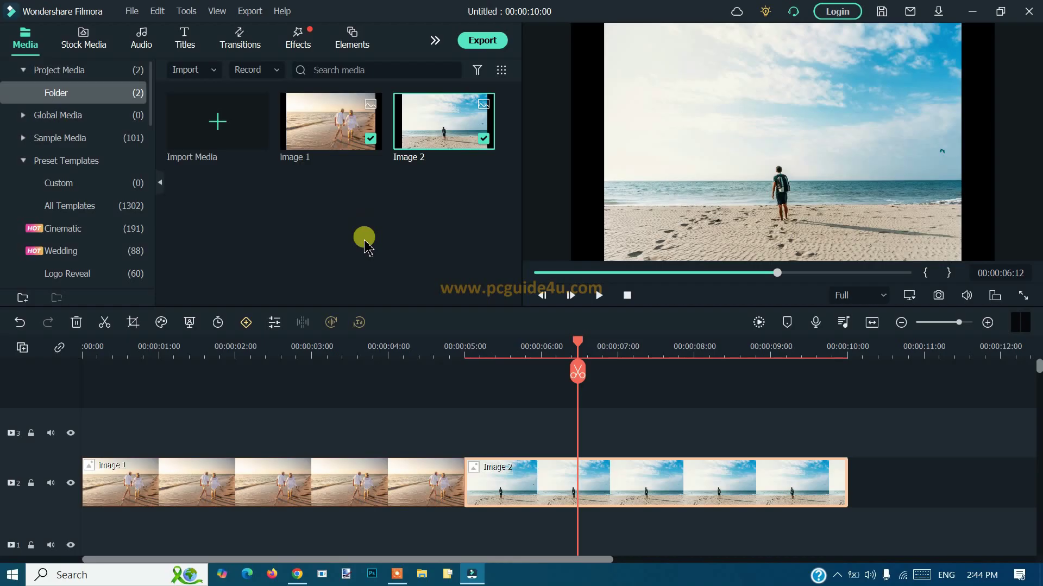
# - Drop the Fade Grayscale transition between the two photos and lengthen it
pyautogui.click(242, 54)
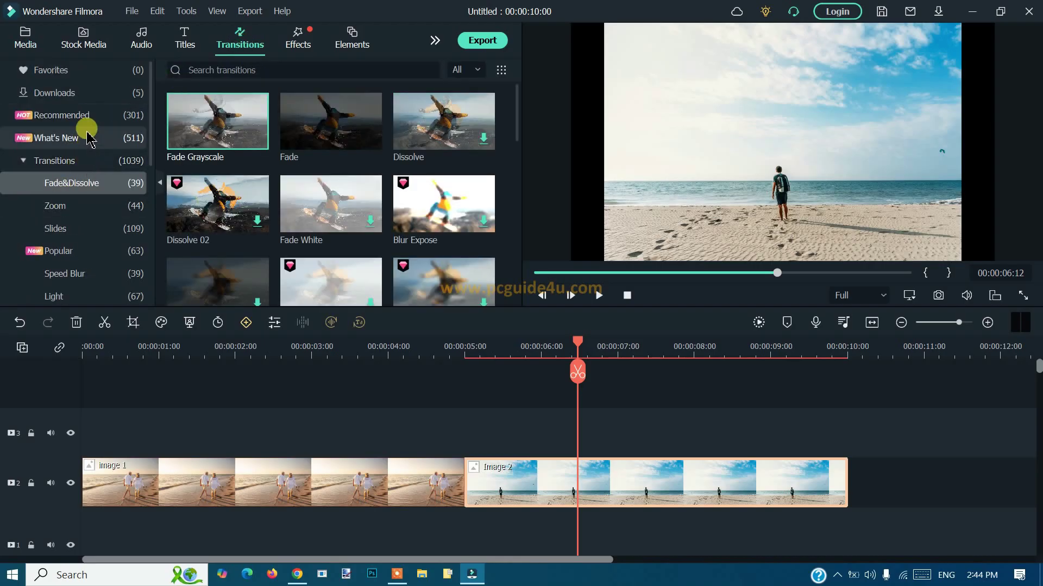
pyautogui.scroll(-5, 77, 227)
pyautogui.scroll(5, 75, 227)
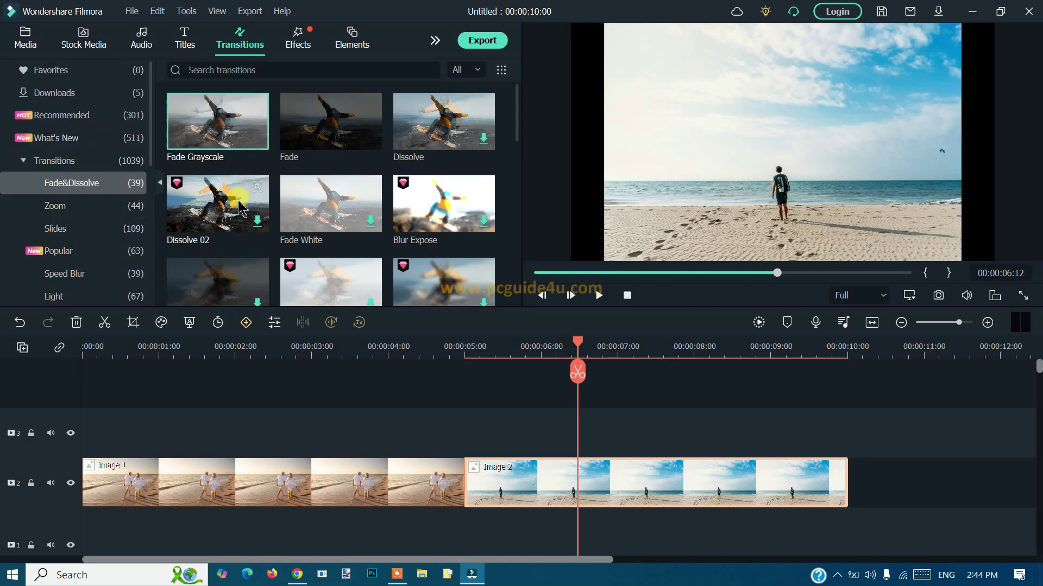
pyautogui.moveTo(217, 121)
pyautogui.moveTo(238, 136); pyautogui.dragTo(462, 469)
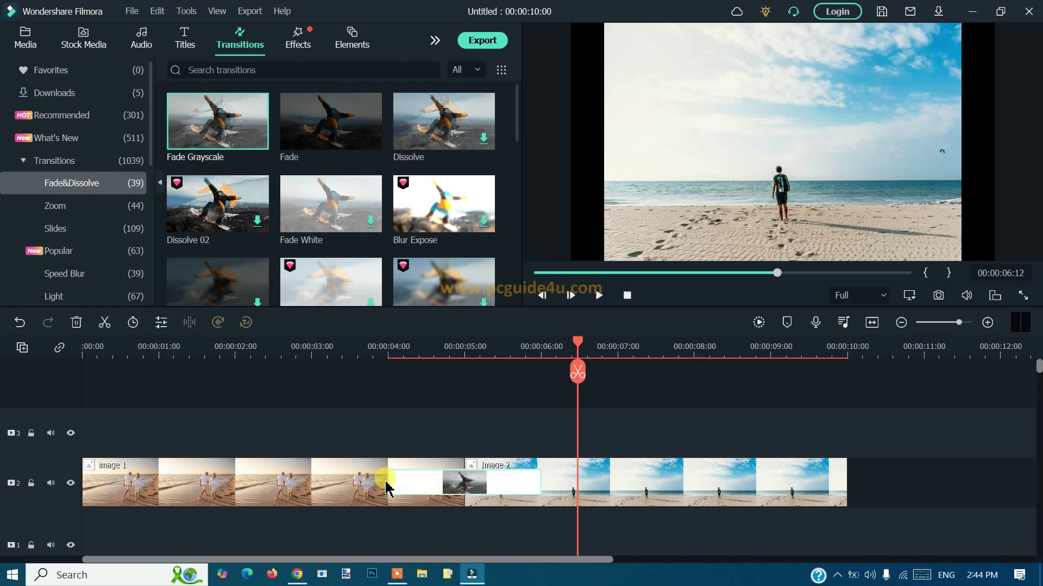
pyautogui.moveTo(390, 481)
pyautogui.mouseDown()
pyautogui.moveTo(421, 491)
pyautogui.moveTo(416, 505)
pyautogui.mouseUp()
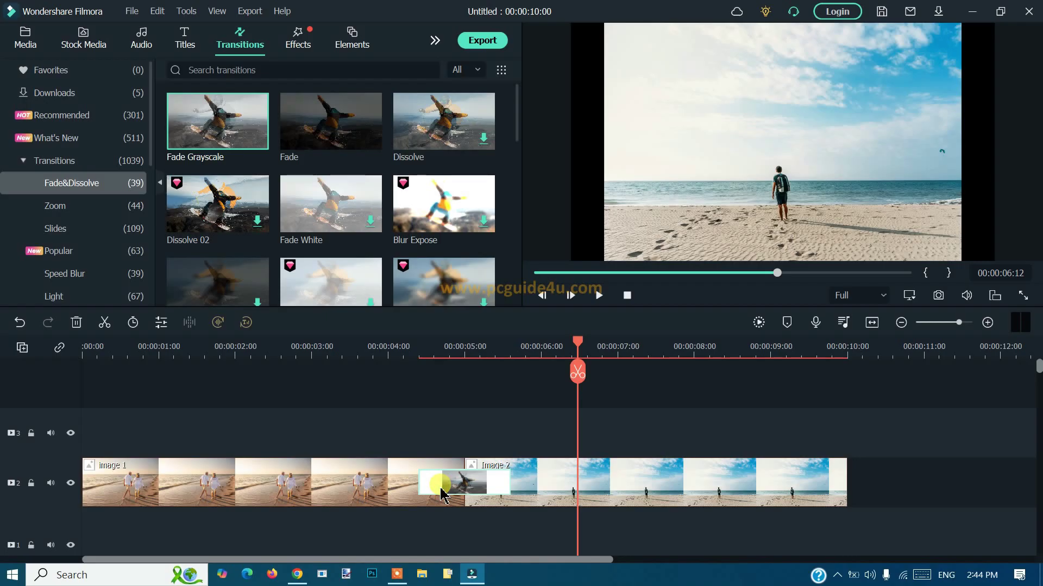
# - Play back through the Fade Grayscale transition twice, then pause
pyautogui.click(368, 347)
pyautogui.click(598, 295)
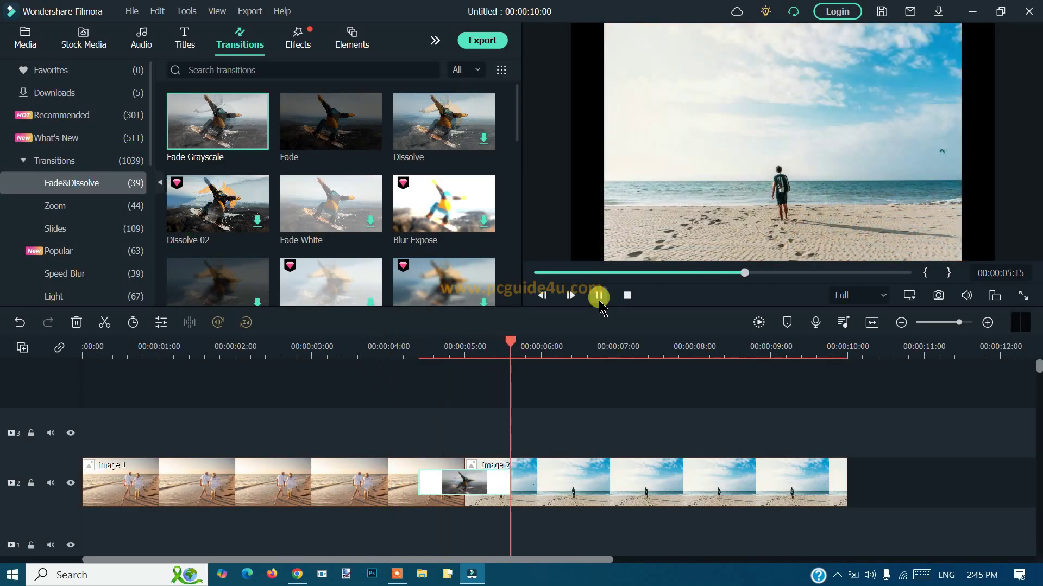
pyautogui.click(397, 348)
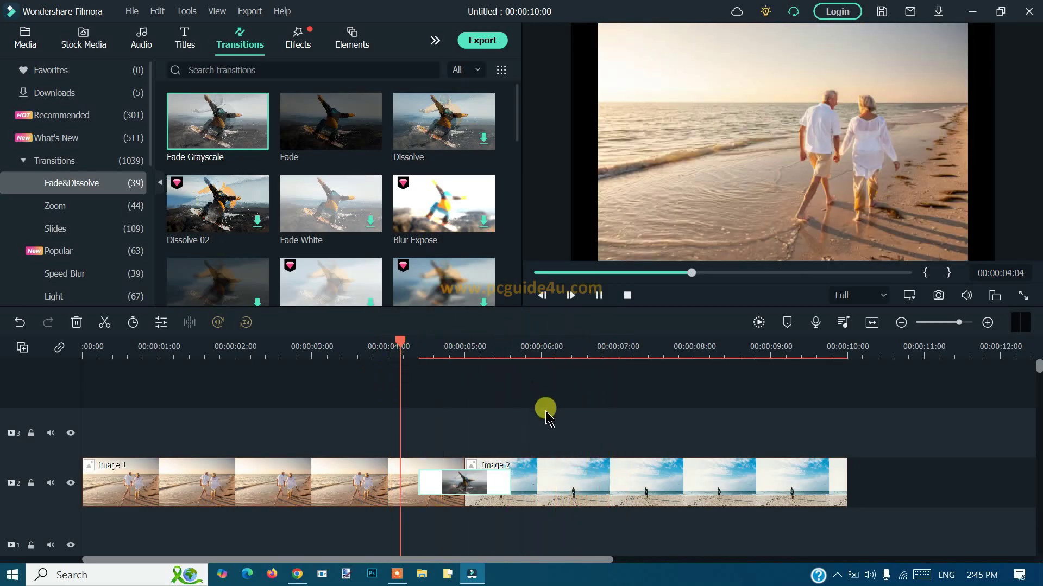
pyautogui.click(597, 296)
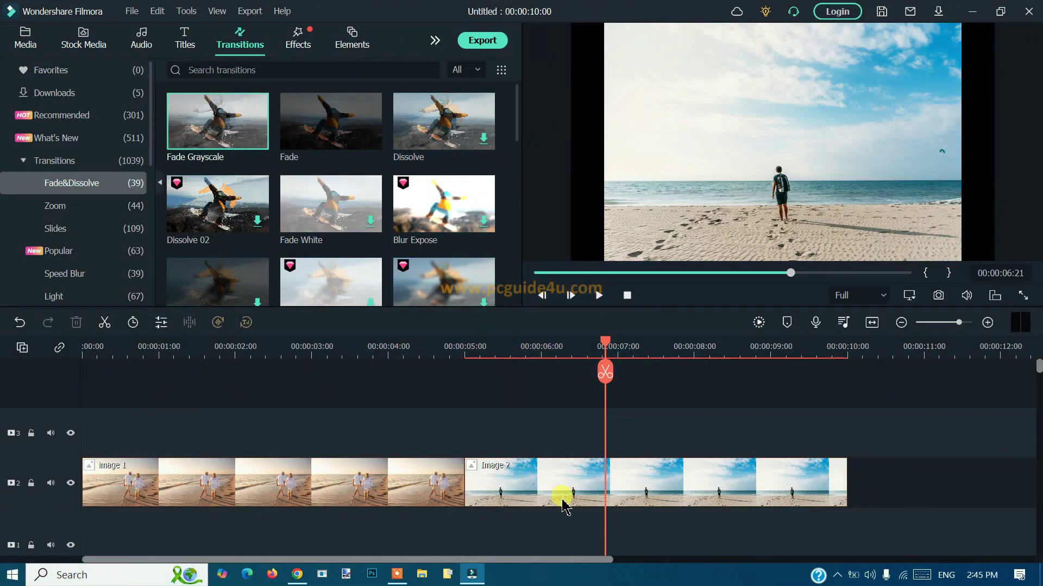
pyautogui.moveTo(563, 505)
pyautogui.mouseDown()
pyautogui.moveTo(541, 453)
pyautogui.moveTo(157, 430)
pyautogui.mouseUp()
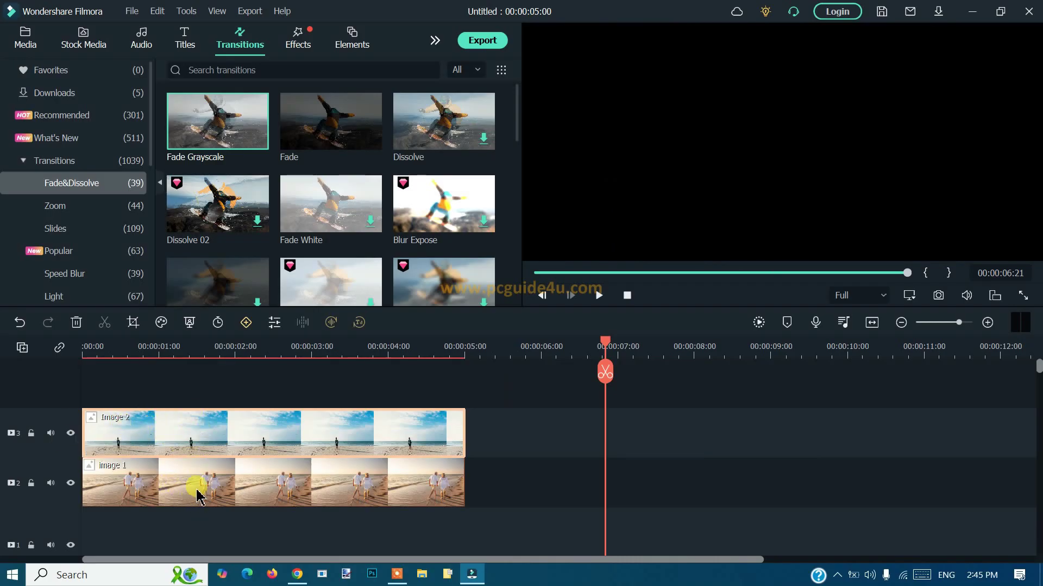
pyautogui.click(505, 446)
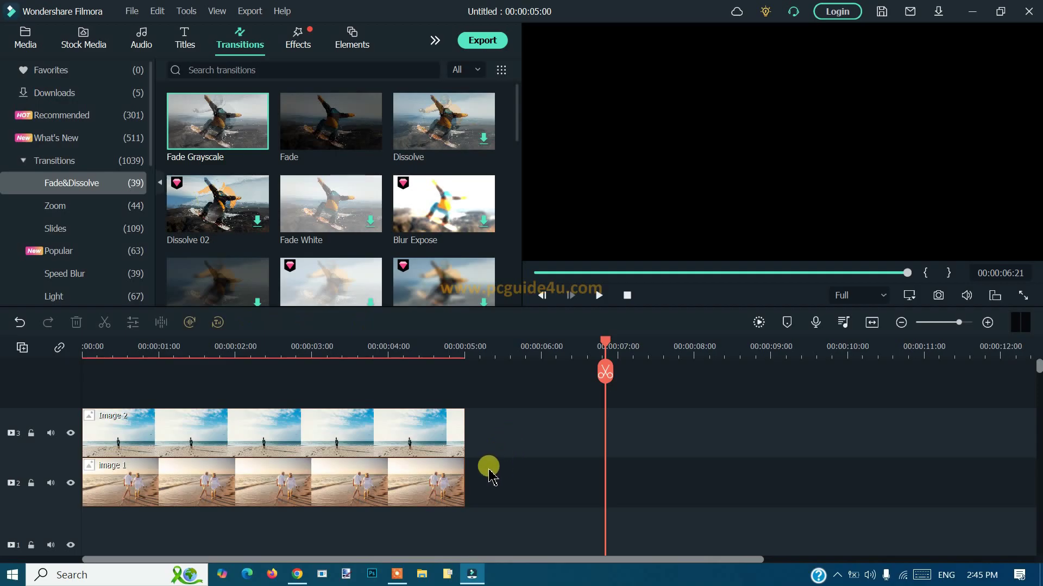
pyautogui.click(328, 434)
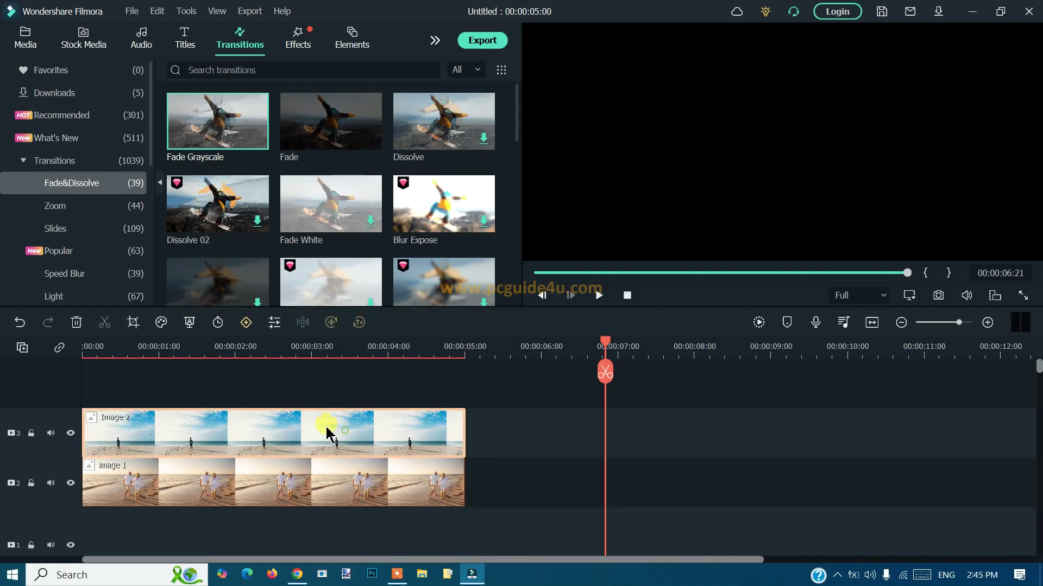
# - Set the Image 2 clip's Compositing blending mode to Screen
pyautogui.doubleClick(283, 437)
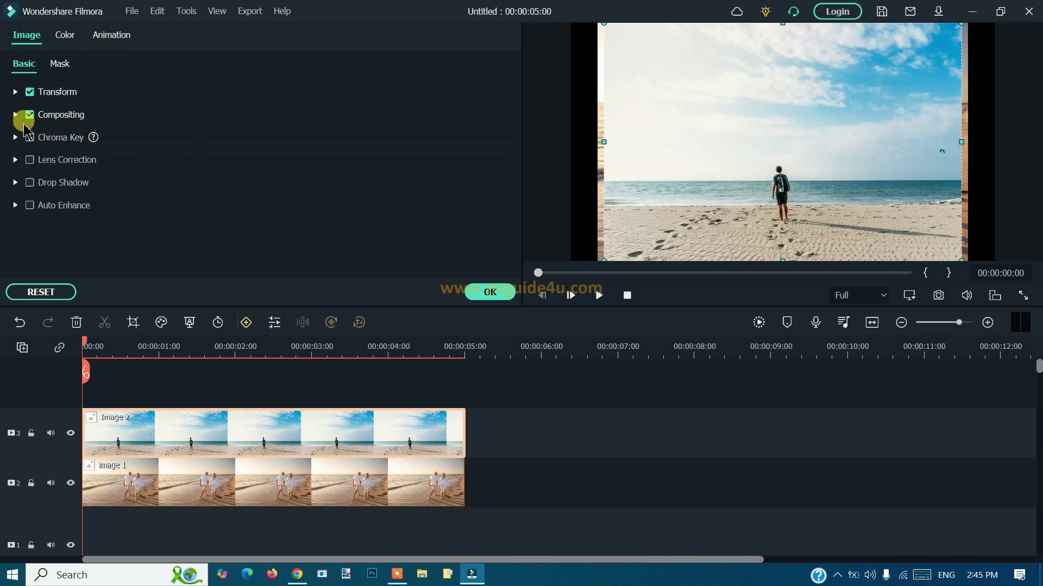
pyautogui.click(16, 114)
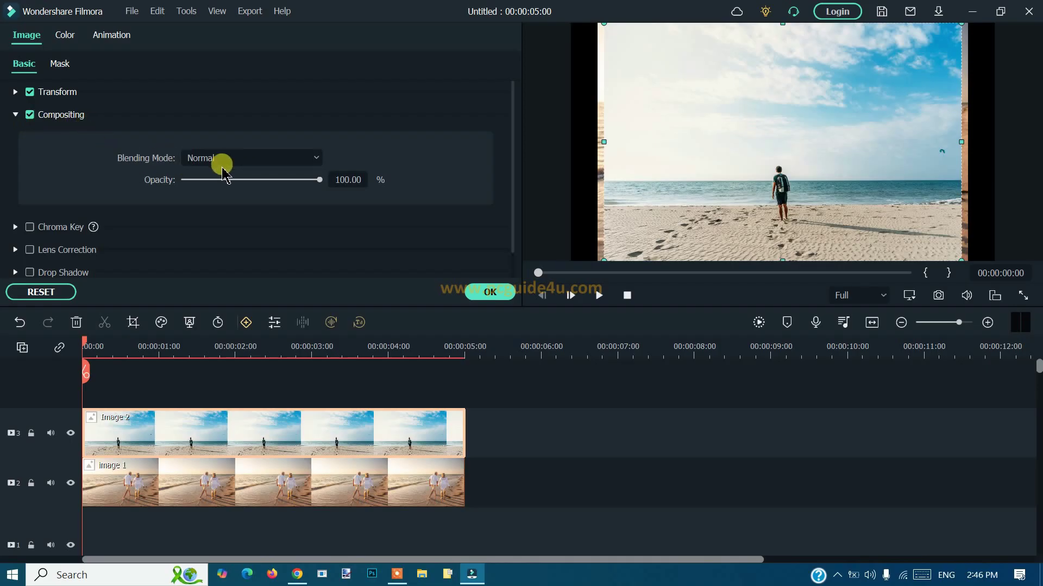
pyautogui.click(238, 160)
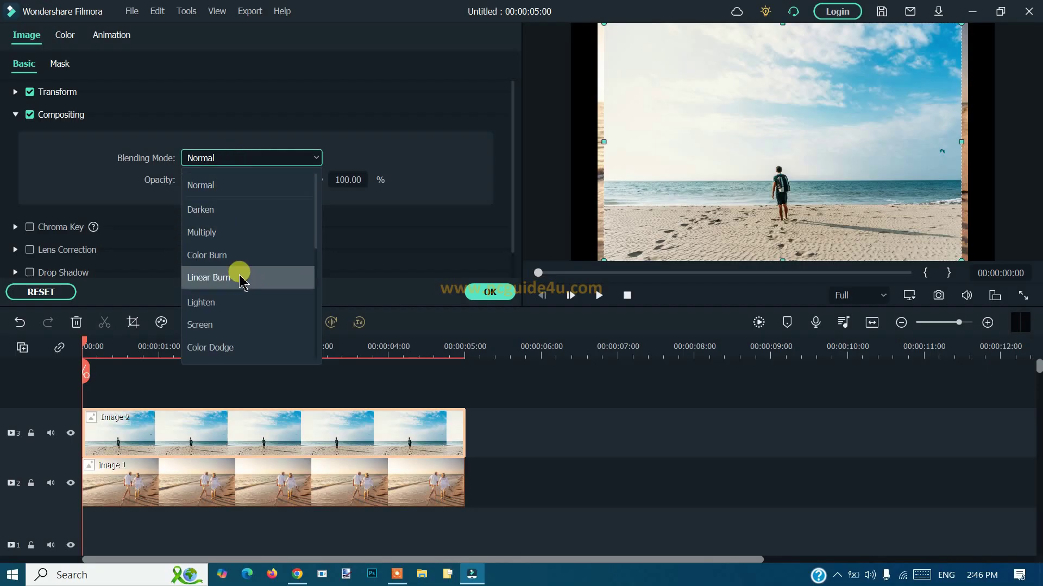
pyautogui.click(218, 326)
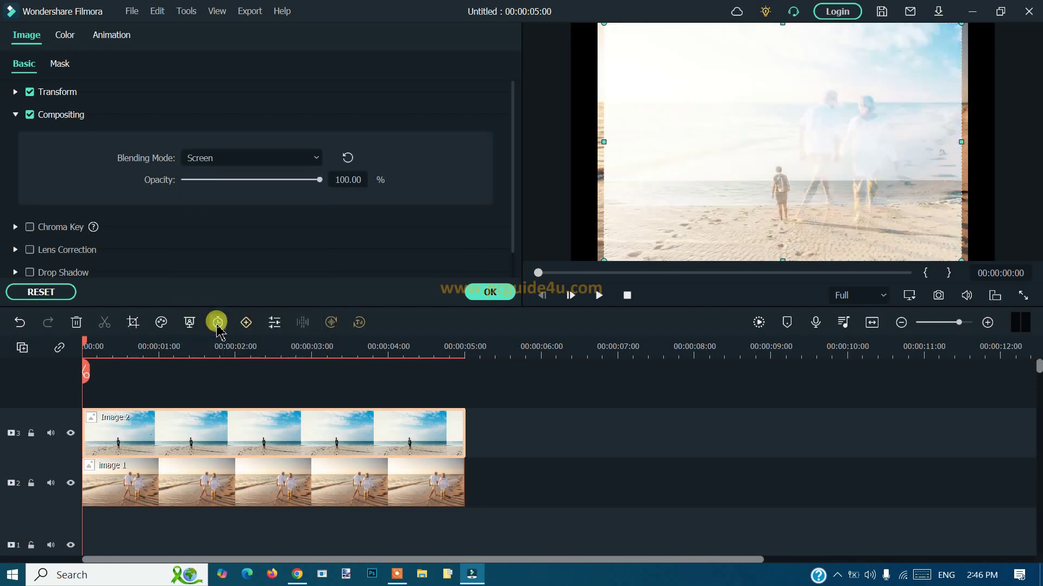
# - Try Darken blending on the upper photo, then return it to Screen
pyautogui.click(268, 160)
pyautogui.click(237, 212)
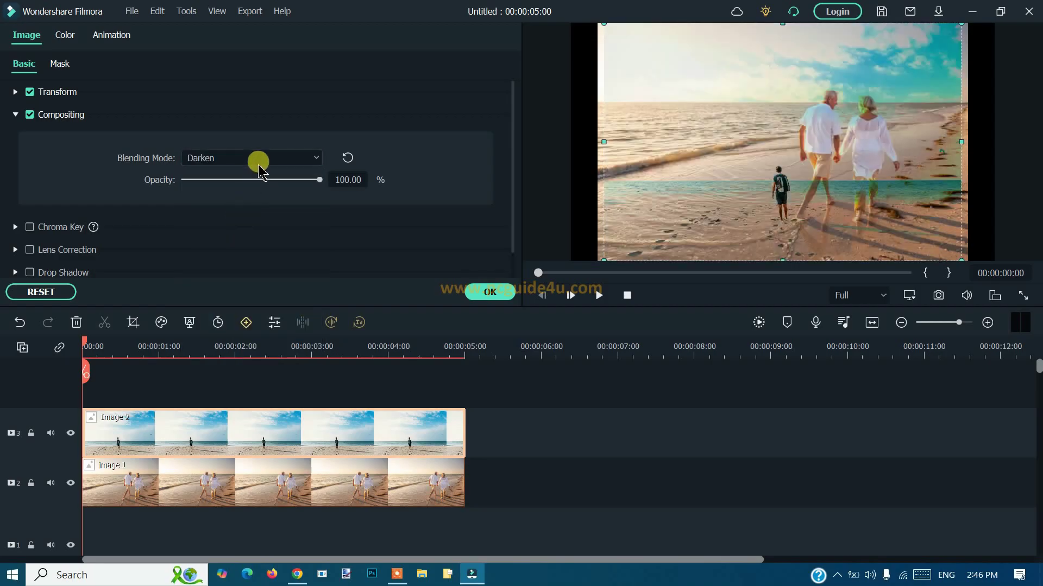
pyautogui.click(259, 164)
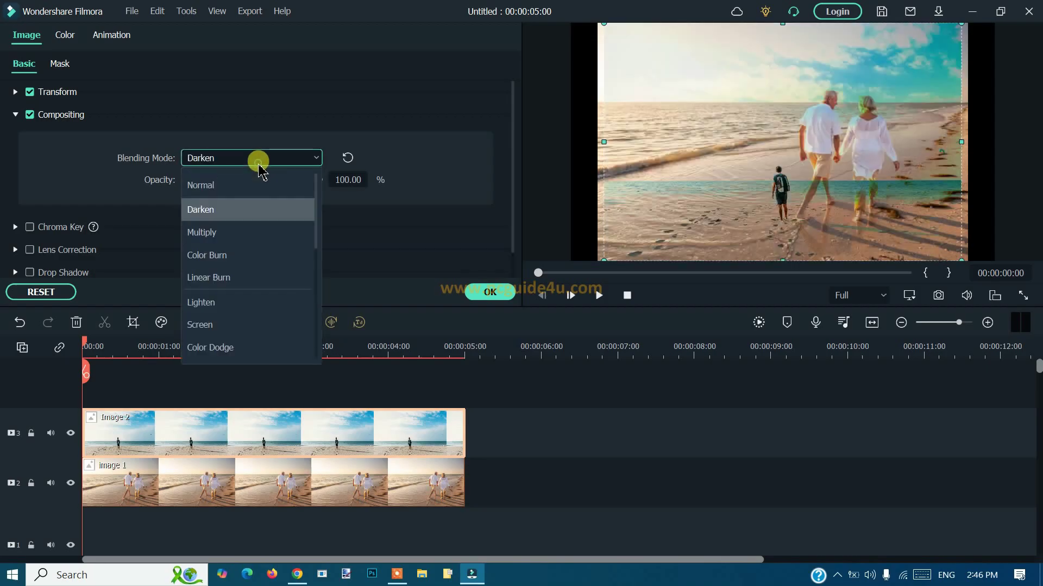
pyautogui.click(209, 325)
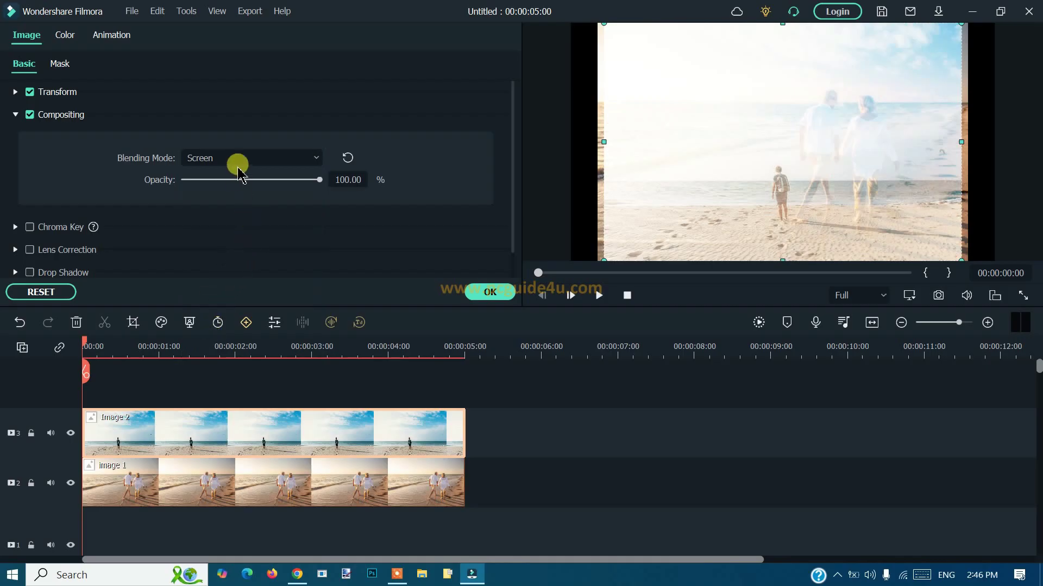
# - Preview the Screen blend, then switch Image 2 to Multiply and play the darker result
pyautogui.click(491, 293)
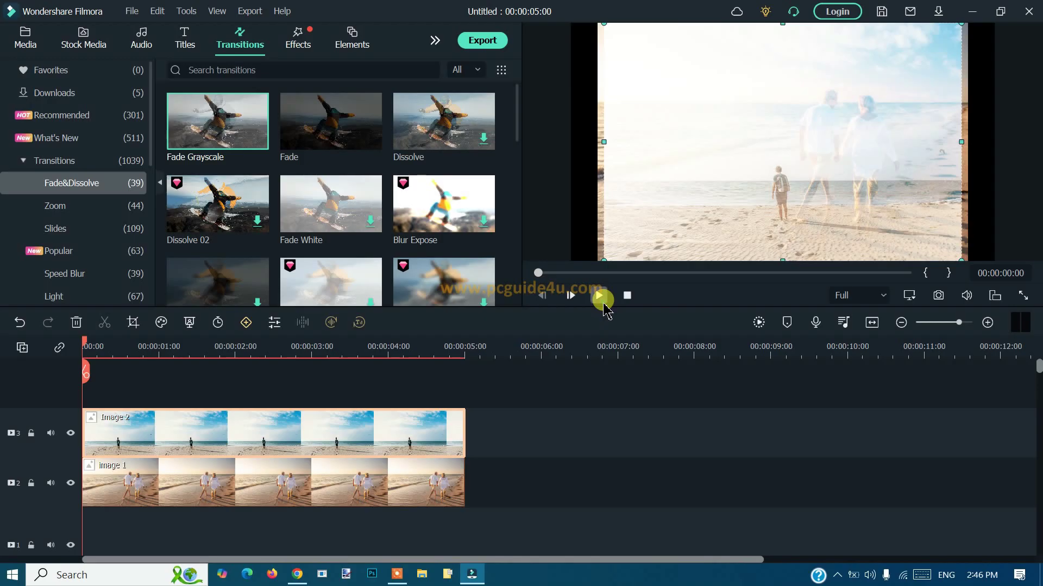
pyautogui.click(599, 296)
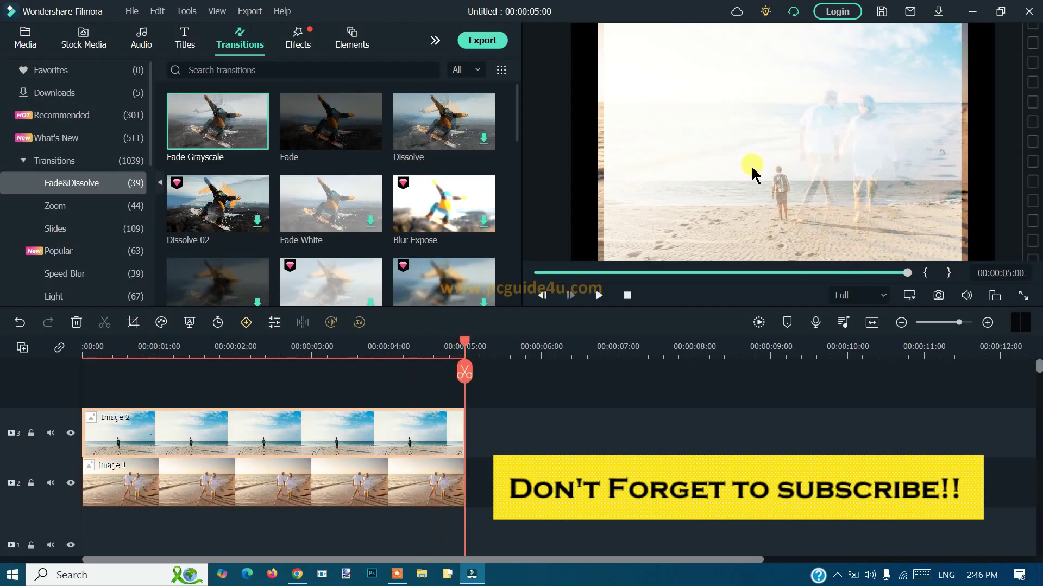
pyautogui.doubleClick(326, 444)
pyautogui.click(238, 160)
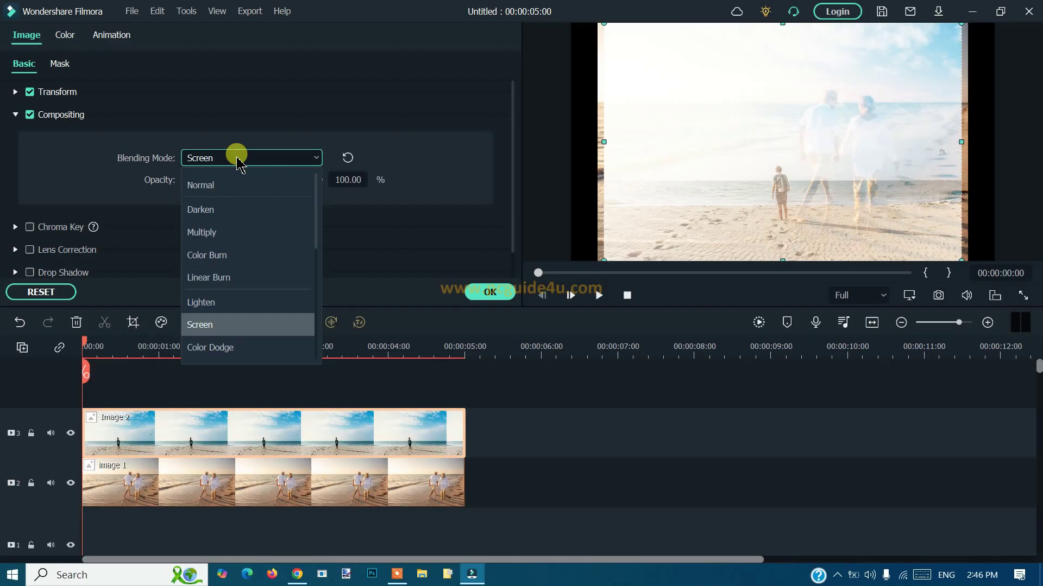
pyautogui.click(223, 233)
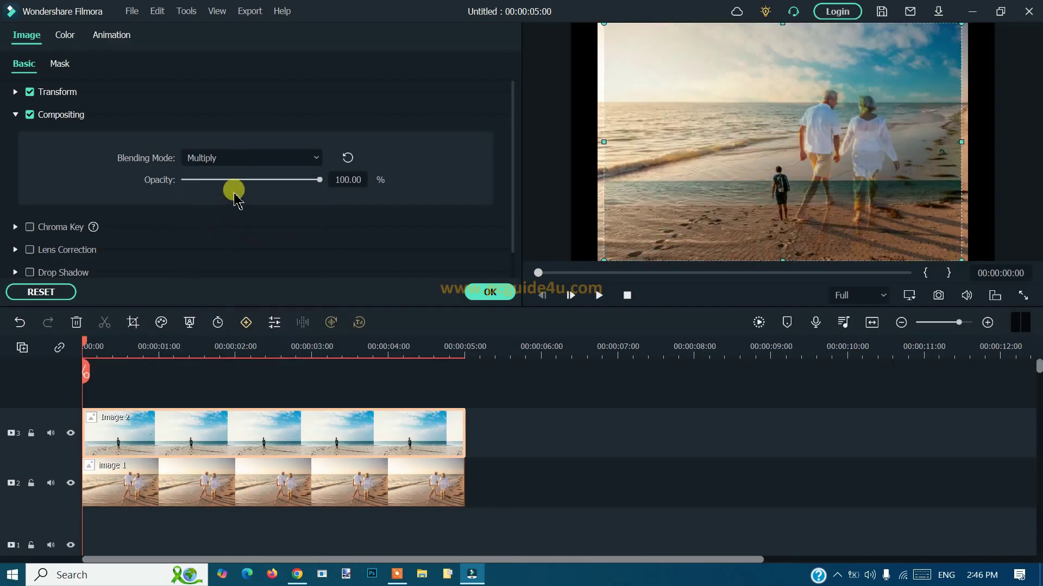
pyautogui.click(492, 294)
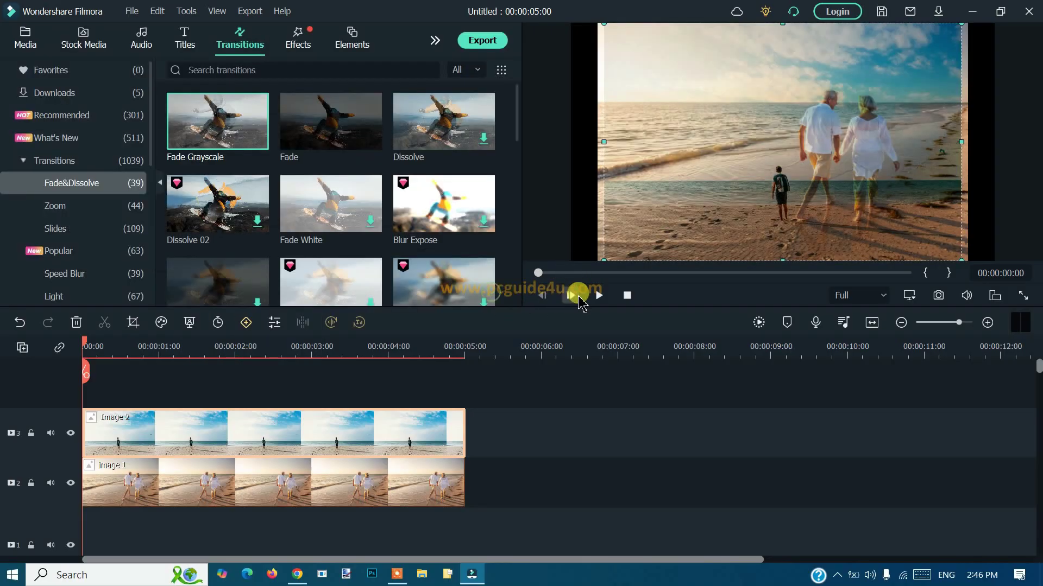
pyautogui.click(600, 296)
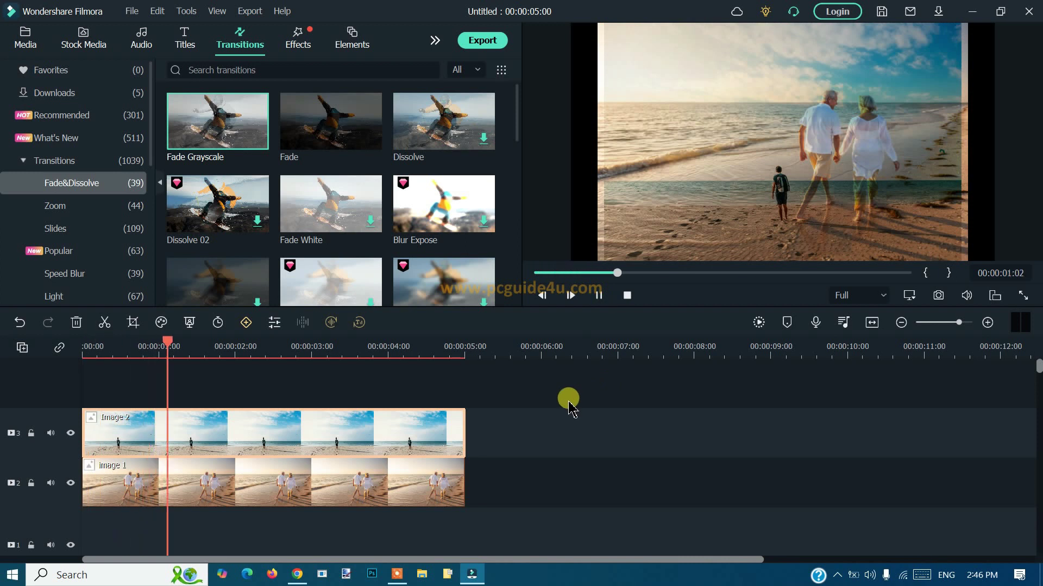